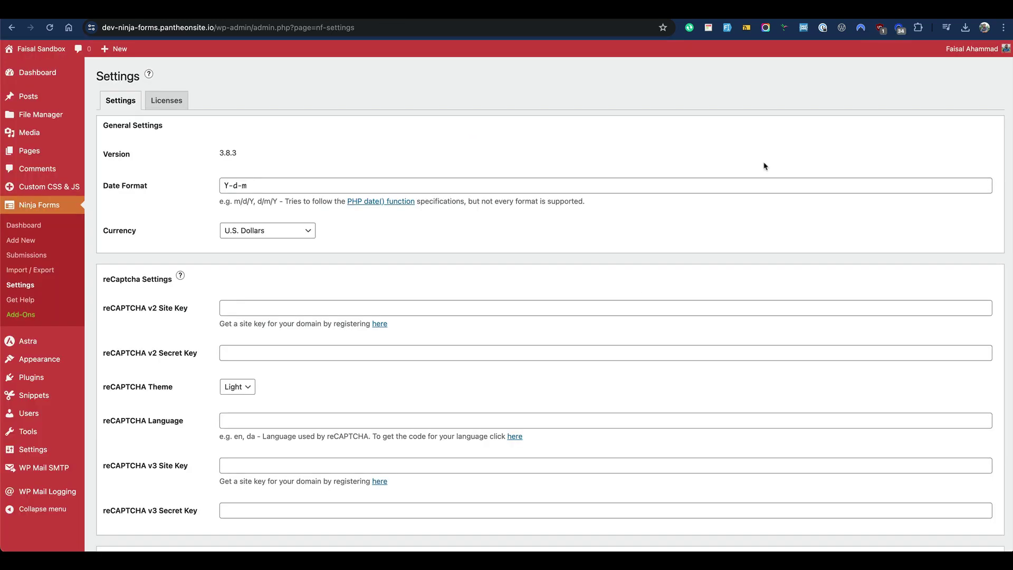
Check the Administration Email Address in General Settings and note the site's domain in the address bar
mouse_move(48, 456)
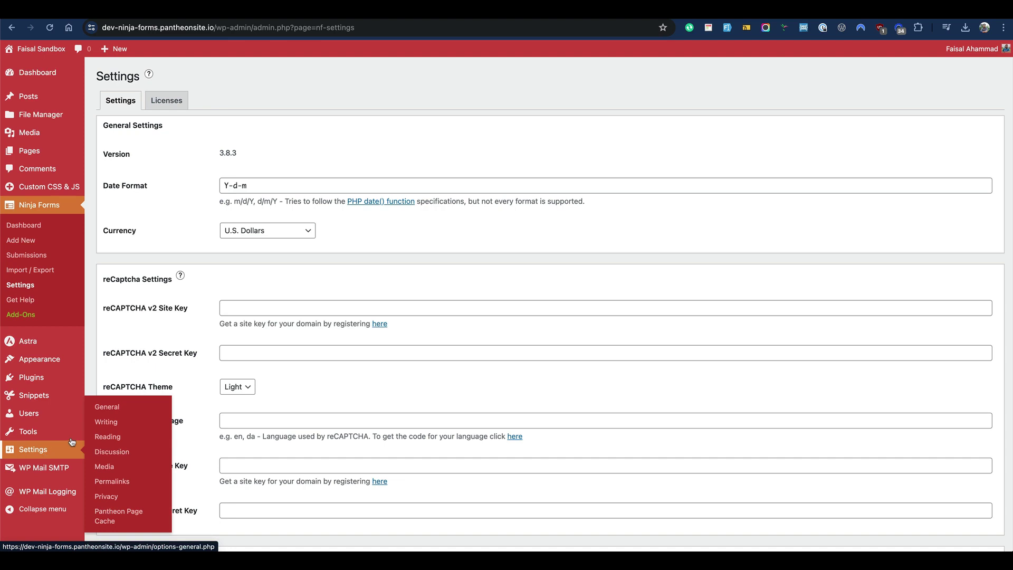
left_click(112, 415)
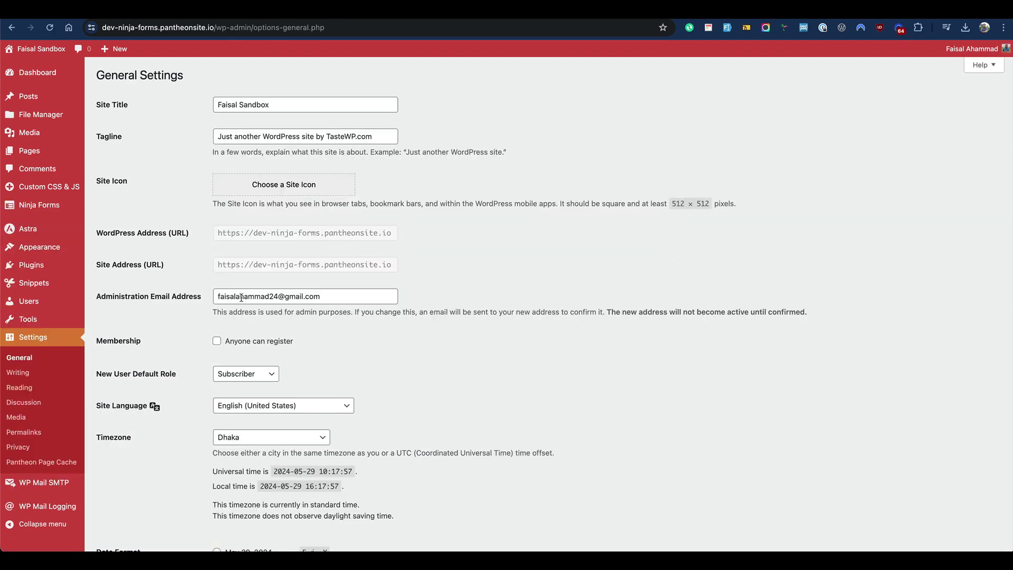
left_click(242, 297)
key("super+a")
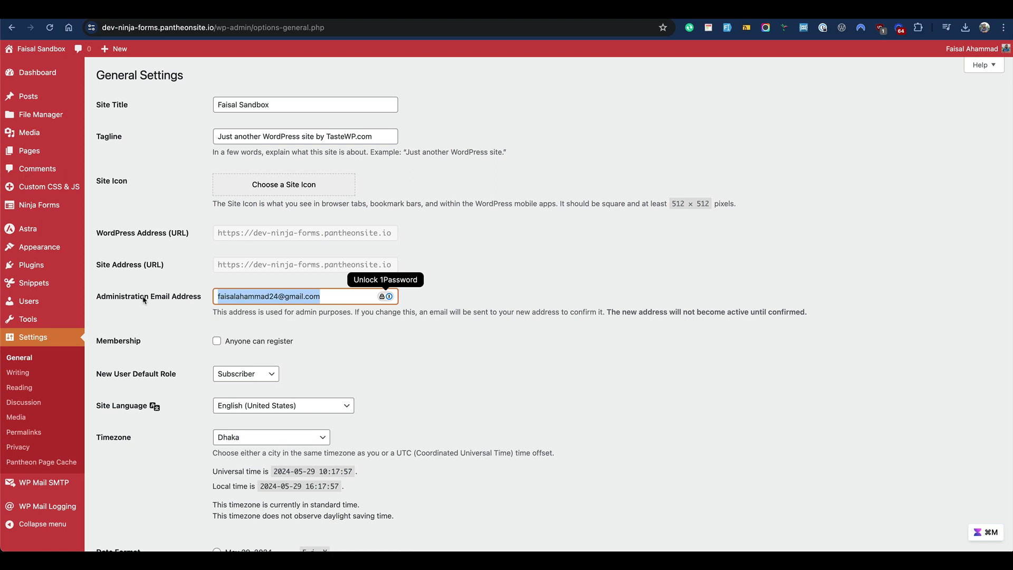
left_click(153, 308)
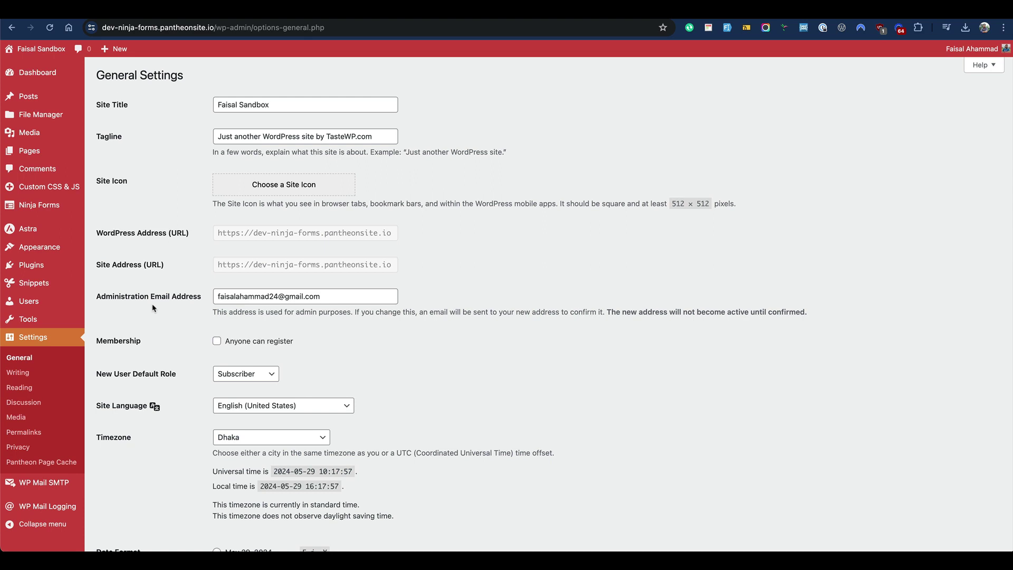
double_click(163, 27)
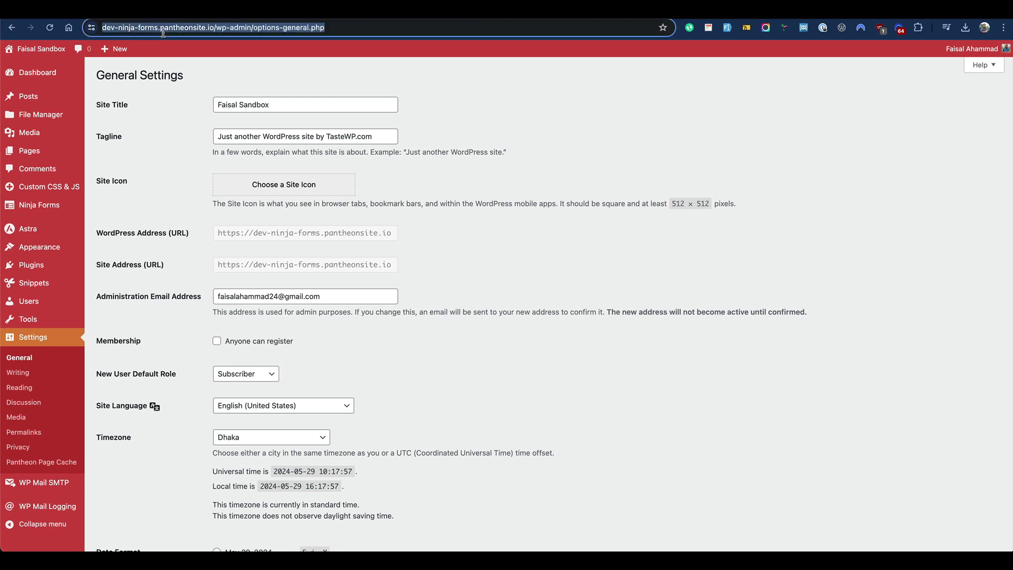
left_click(164, 217)
Look through Ninja Forms Settings, then show the Contact Me form's Emails & Actions list
mouse_move(67, 207)
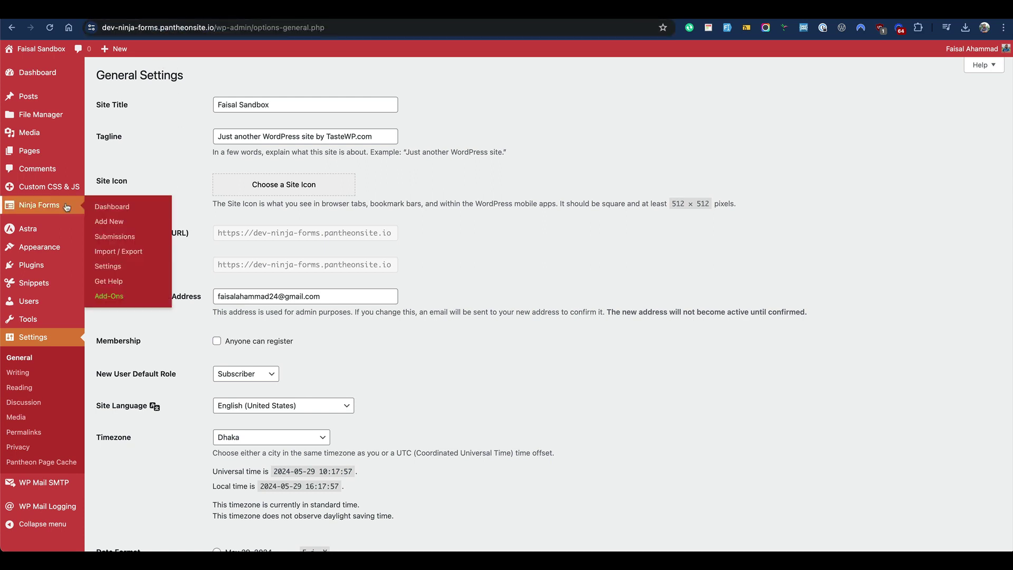
left_click(98, 266)
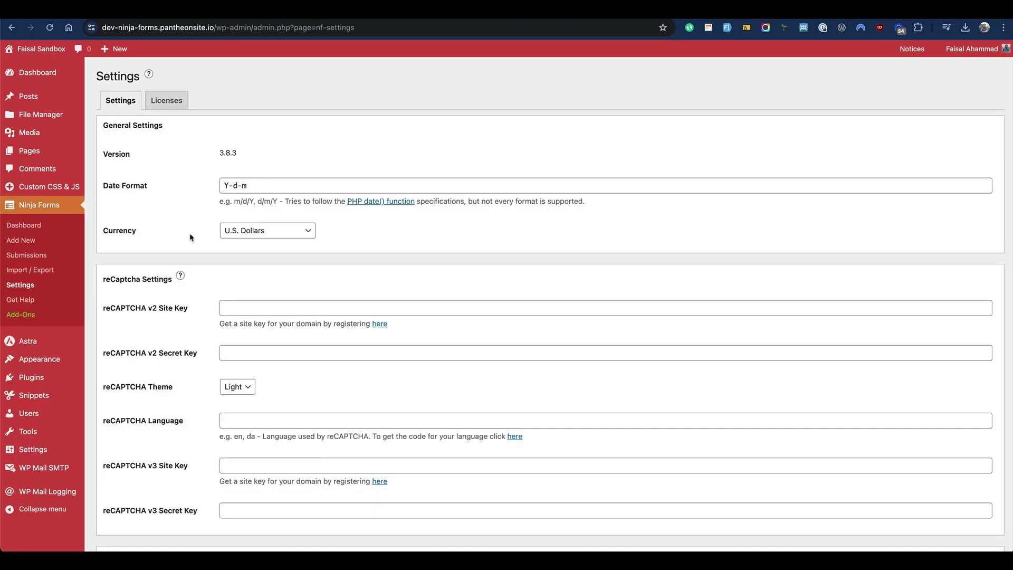
scroll(196, 352, "down", 10)
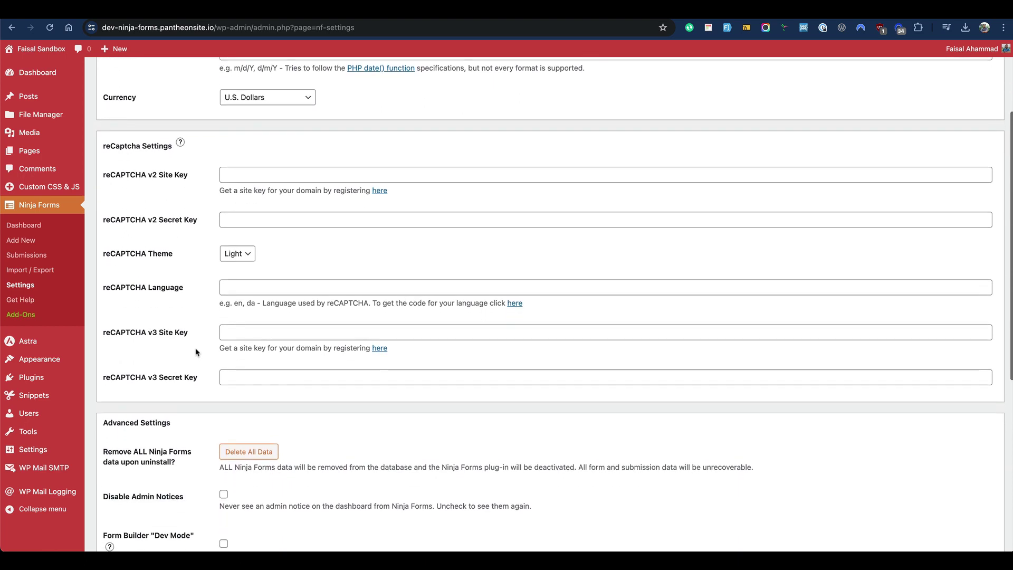
scroll(195, 352, "down", 3)
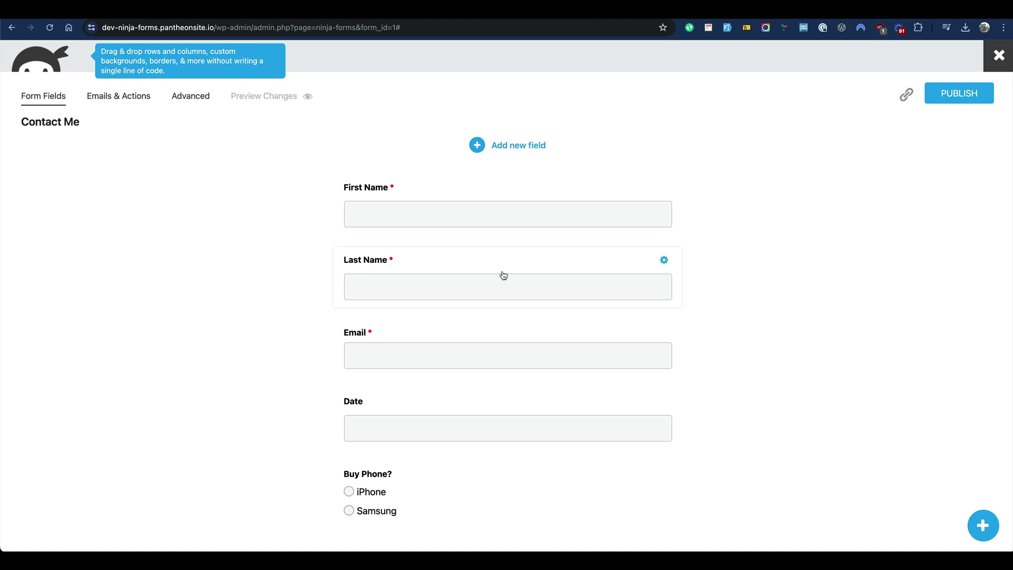
left_click(129, 101)
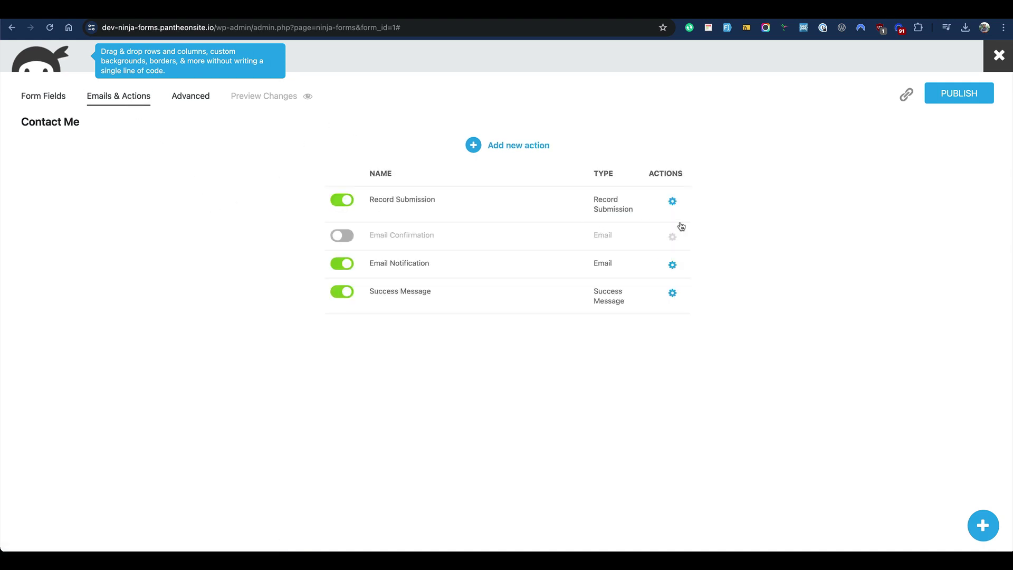
Inspect the Email Notification's Advanced and Conditional Logic sections, which offer only attachment options
left_click(674, 265)
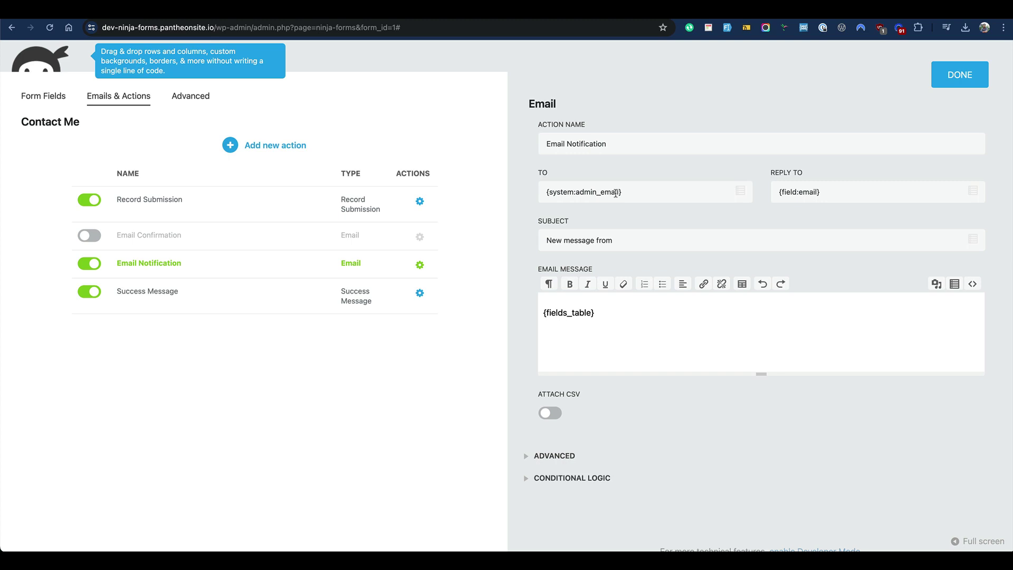
scroll(606, 351, "down", 3)
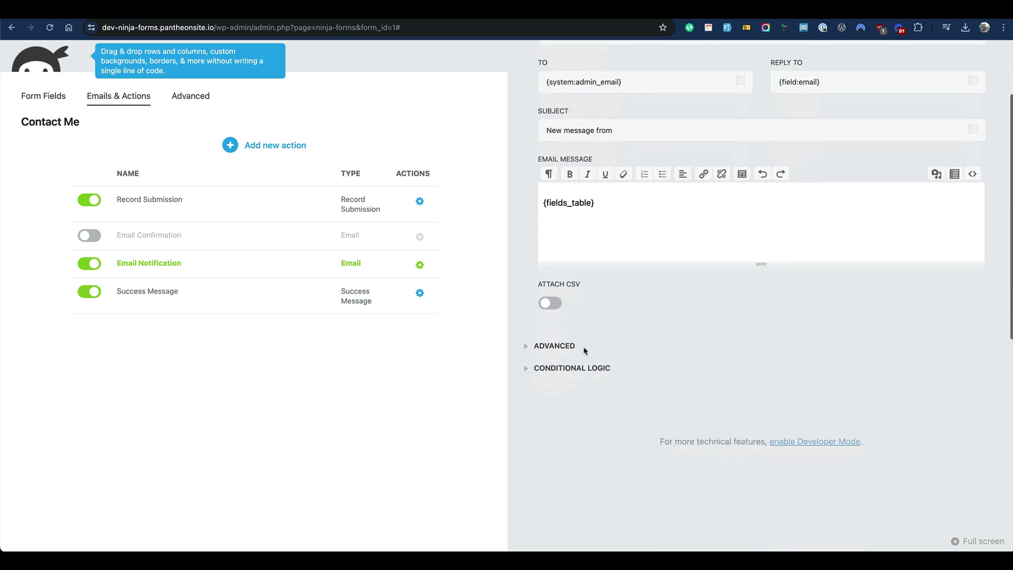
left_click(575, 346)
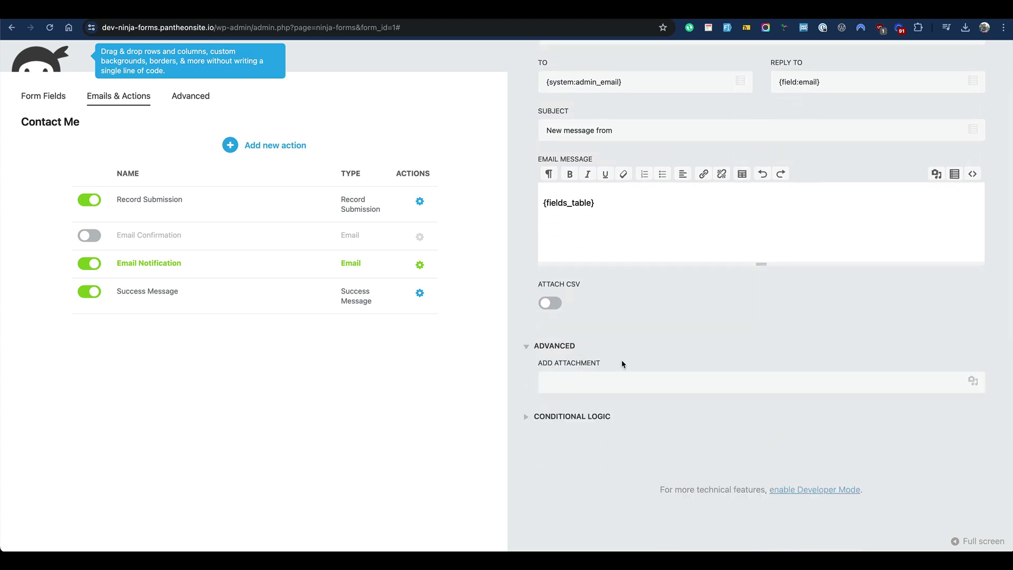
scroll(622, 362, "down", 2)
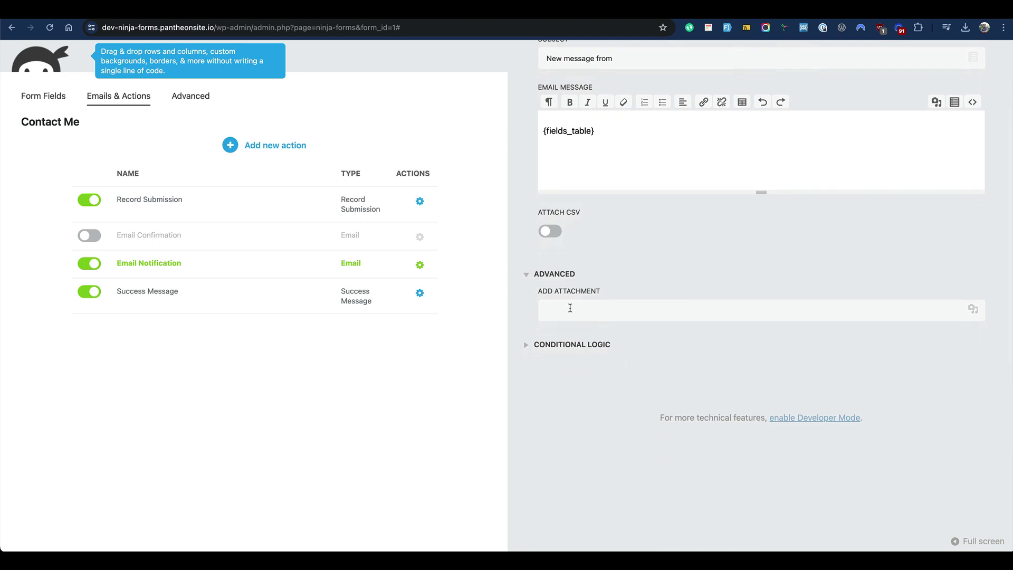
left_click(569, 349)
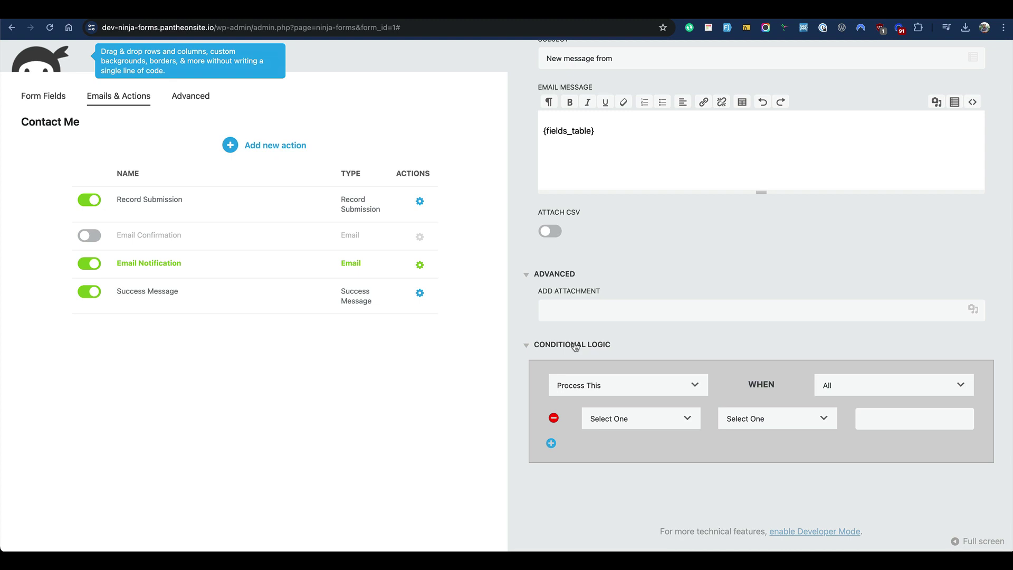
left_click(575, 347)
scroll(593, 346, "up", 5)
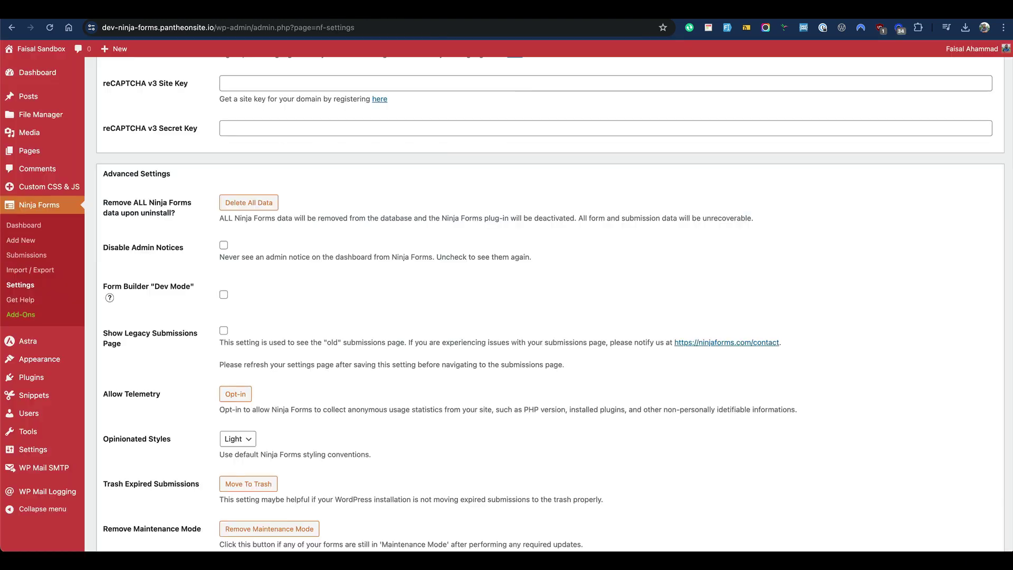
Enable Form Builder Dev Mode, save the settings, and reload the Contact Me form builder
left_click(224, 295)
scroll(192, 339, "down", 3)
left_click(139, 507)
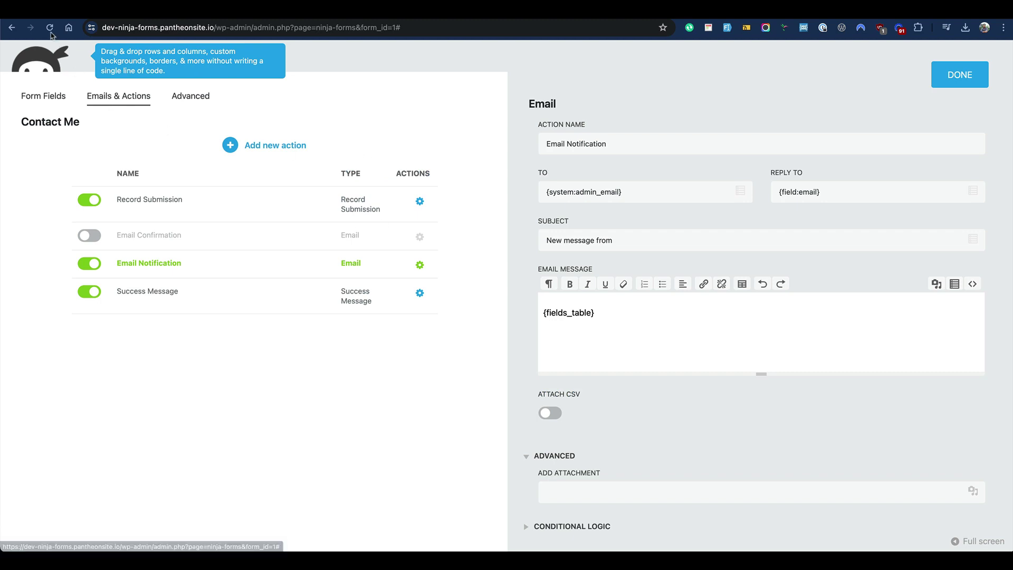
left_click(50, 30)
left_click(549, 193)
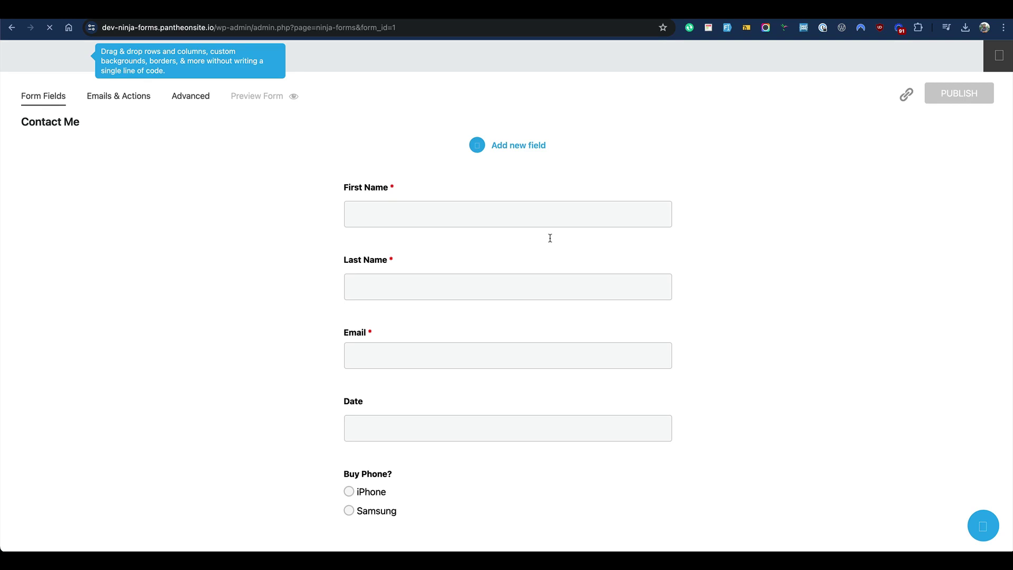
Open the Email Notification action's settings from Emails & Actions and expand Advanced
left_click(110, 100)
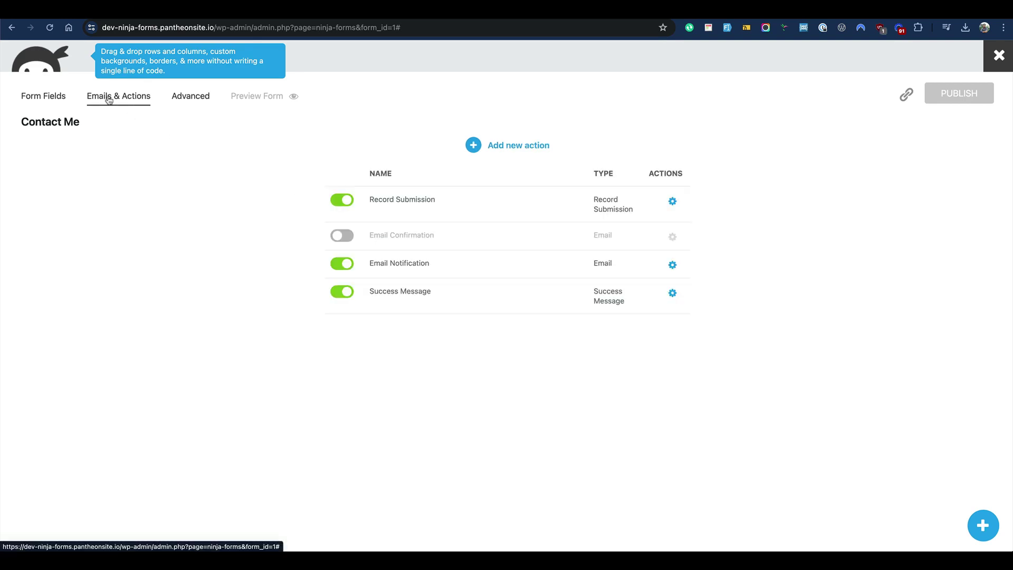
mouse_move(674, 241)
left_click(672, 264)
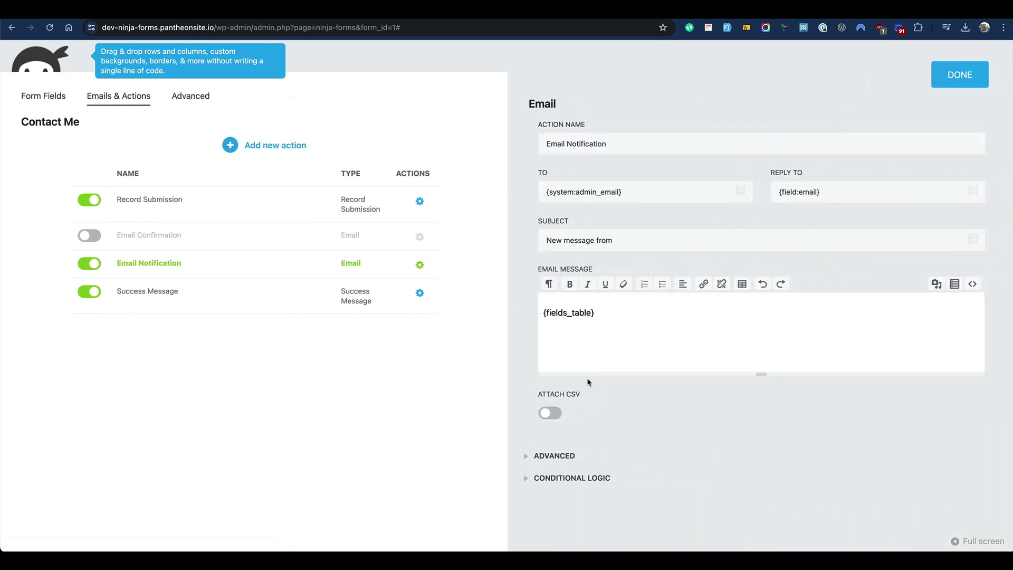
left_click(579, 461)
scroll(637, 407, "down", 6)
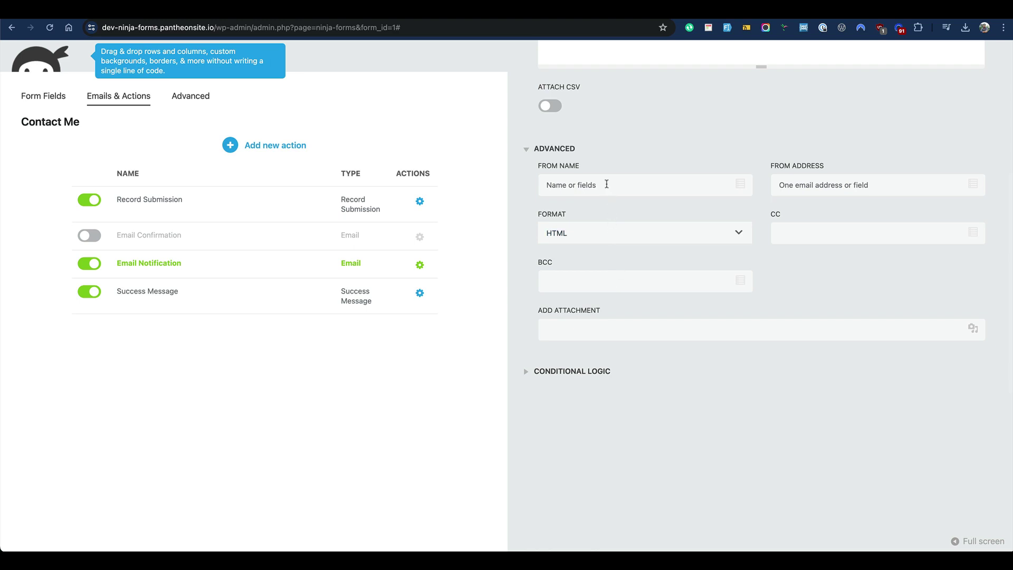
Review the From Name, From Address, Format (kept HTML), CC and BCC fields
left_click(607, 184)
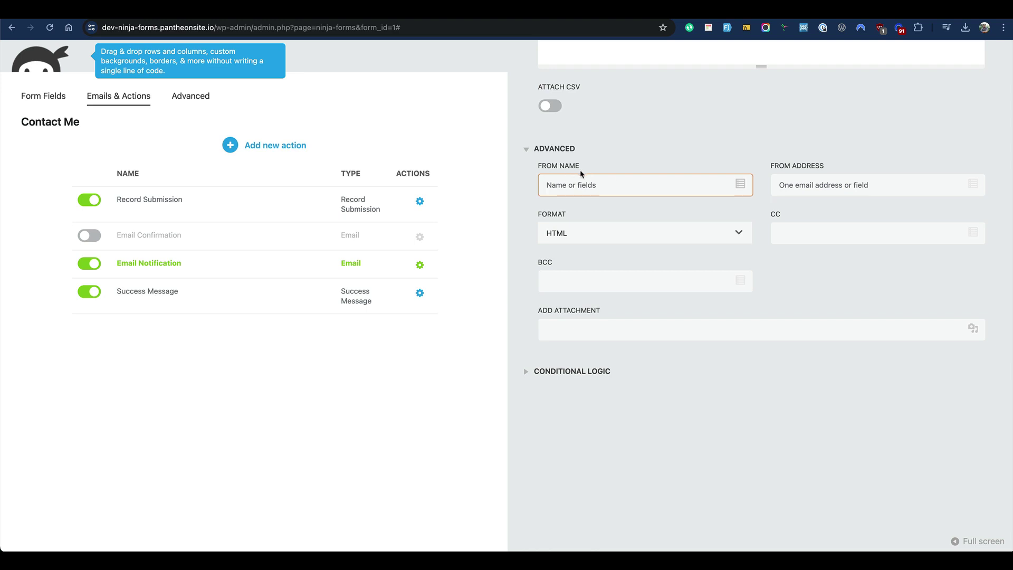
left_click(800, 185)
left_click(650, 238)
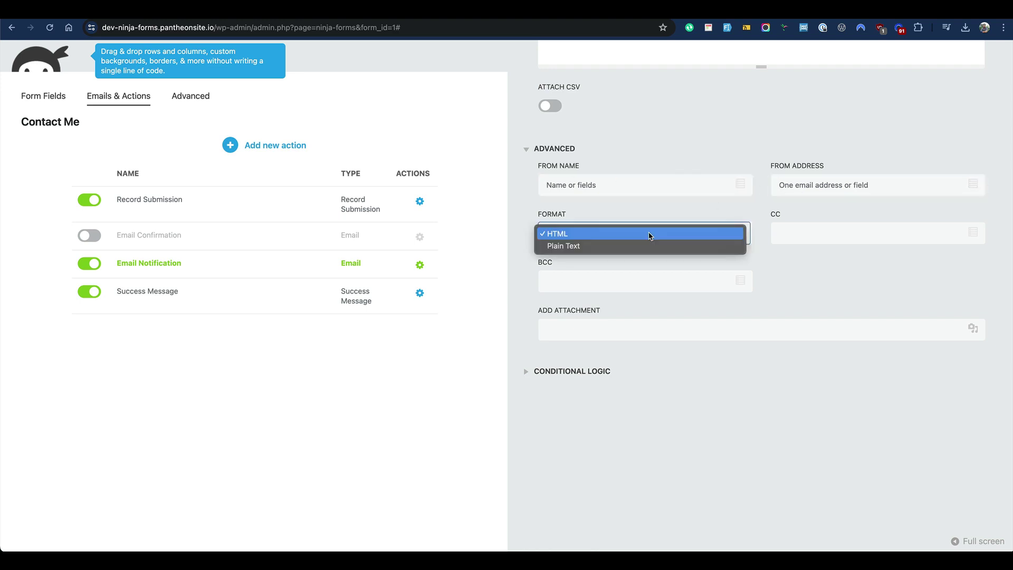
left_click(807, 239)
left_click(812, 228)
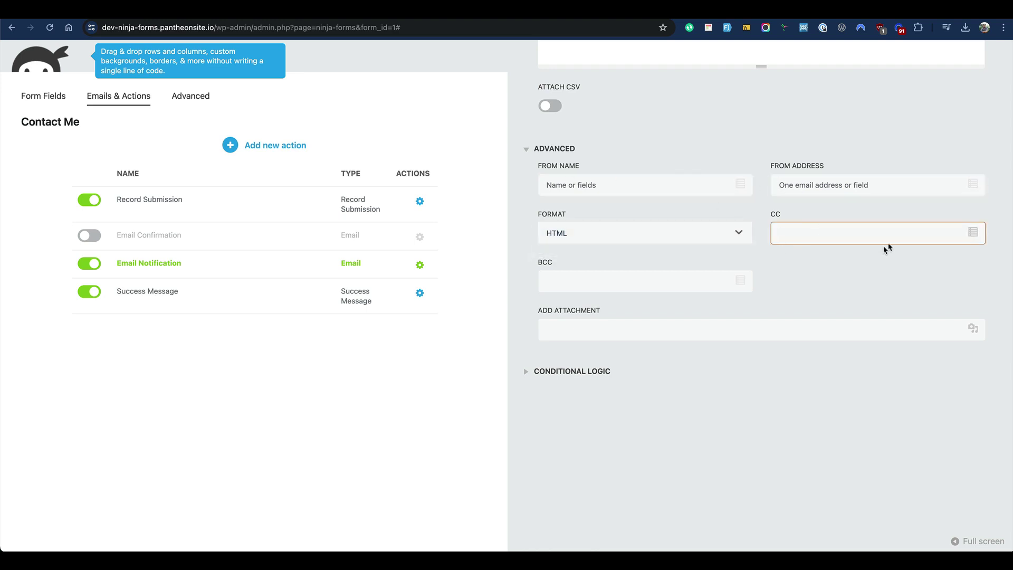
left_click(656, 284)
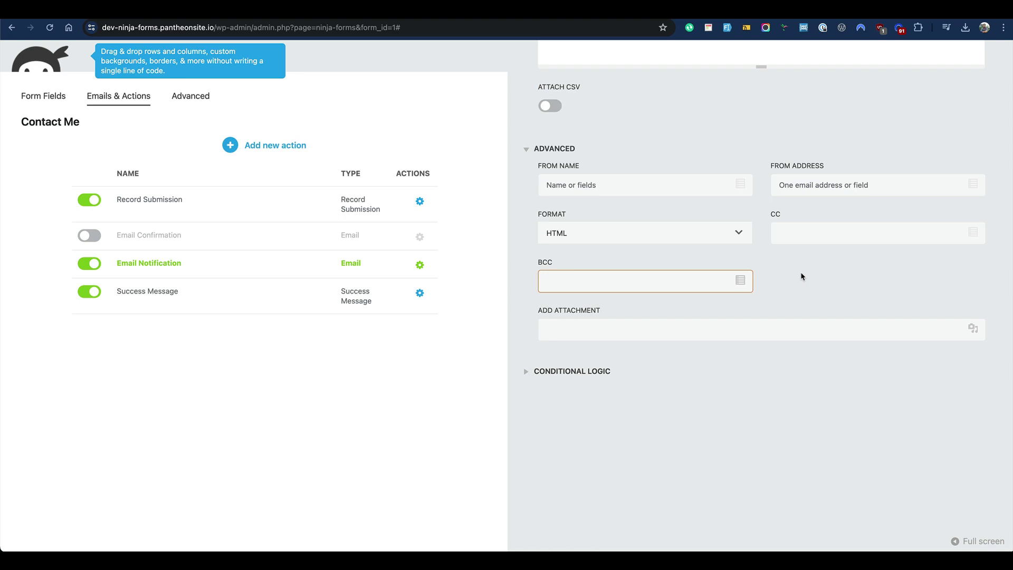
left_click(823, 183)
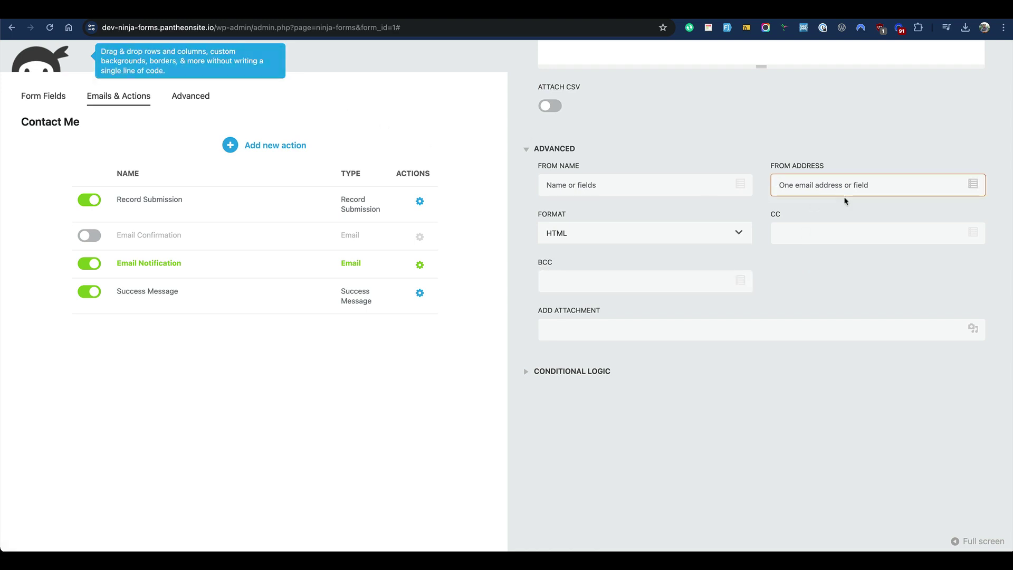
Enter a custom sender email address in From Address, correcting its parts
key("alt+shift+Left")
double_click(793, 187)
type("hinfo")
key("shift+Home")
type("me")
Add a CC email address to the Email Notification
left_click(826, 236)
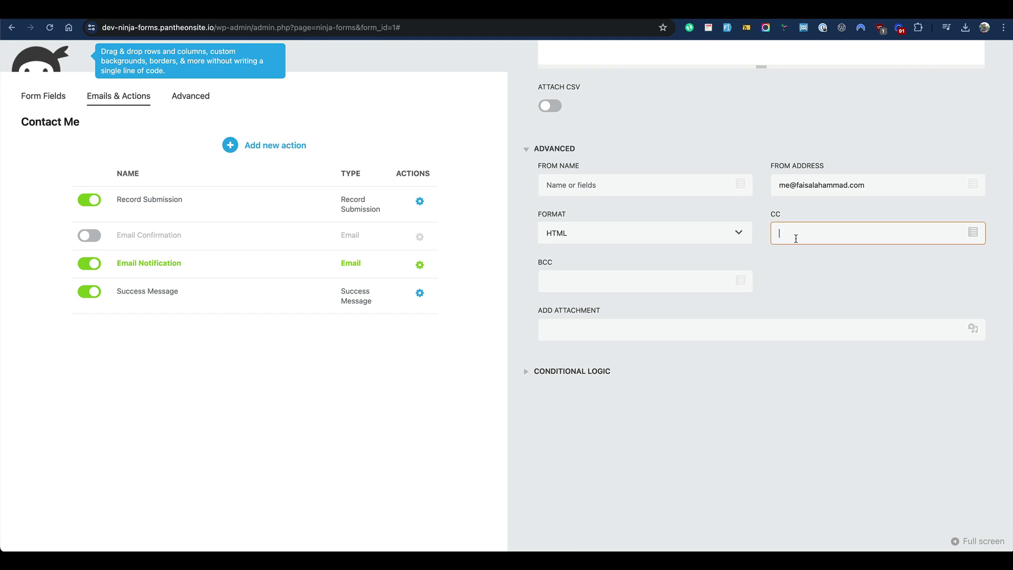
type("@")
key("BackSpace")
Delete the CC address and set the From Name to 'Event Reg'
triple_click(809, 236)
key("BackSpace")
left_click(643, 187)
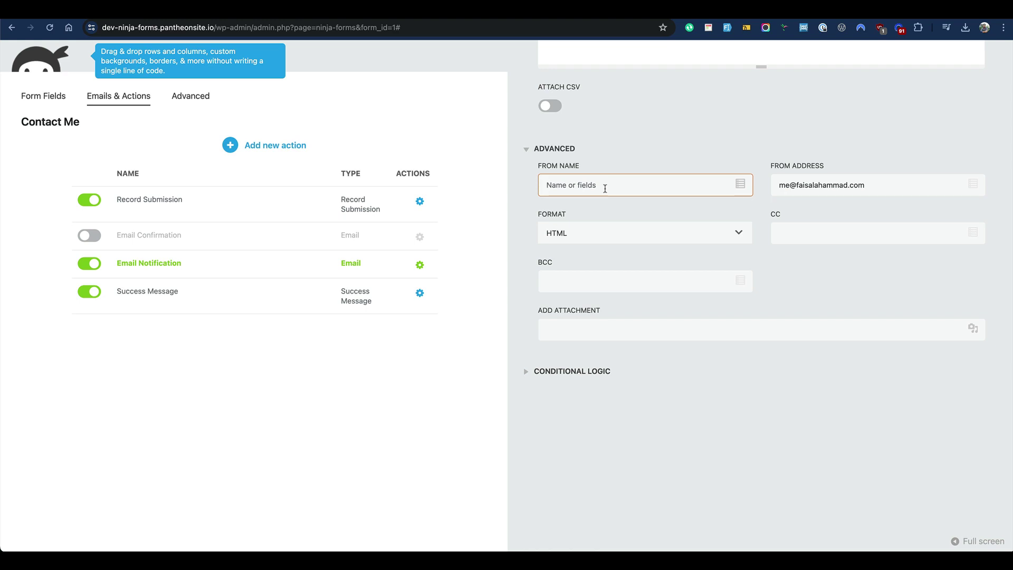
type("Event Reg")
double_click(591, 189)
triple_click(591, 188)
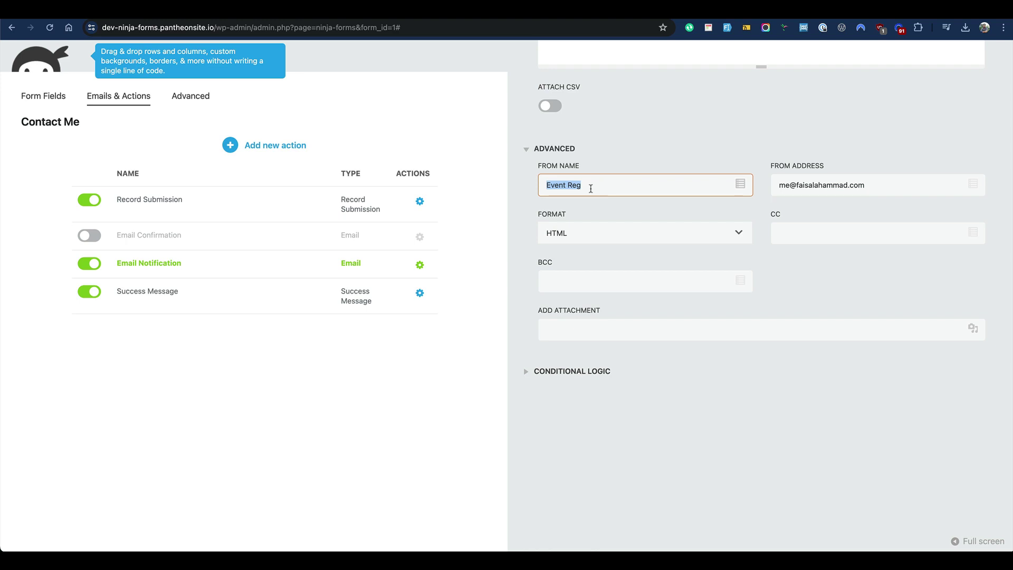